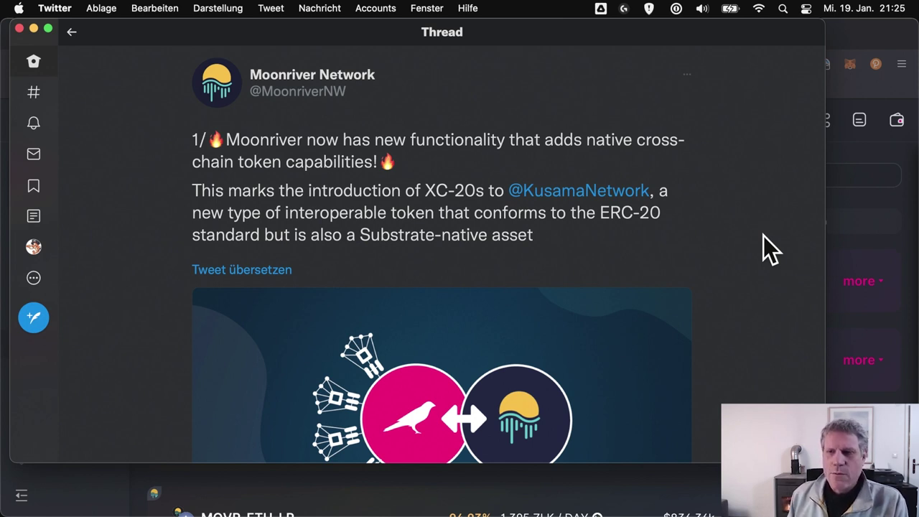
Switch to the Firefox window with Zenlink and look at the MetaMask wallet
{"action": "left_click", "coordinate": [873, 230]}
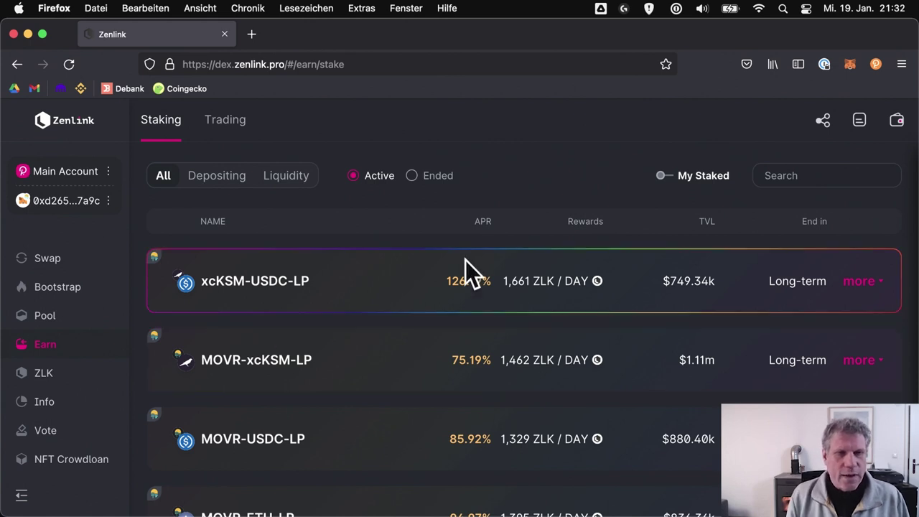
{"action": "left_click", "coordinate": [851, 66]}
{"action": "left_click", "coordinate": [851, 66]}
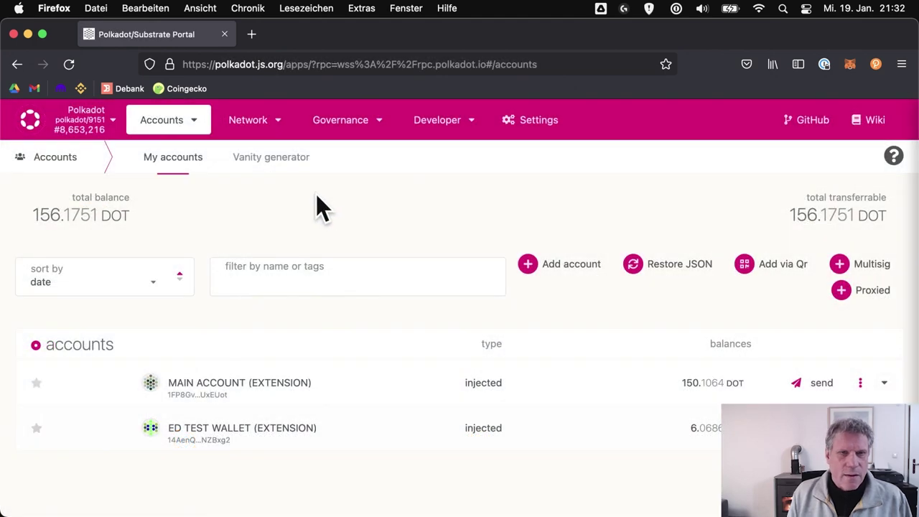
{"action": "mouse_move", "coordinate": [436, 120]}
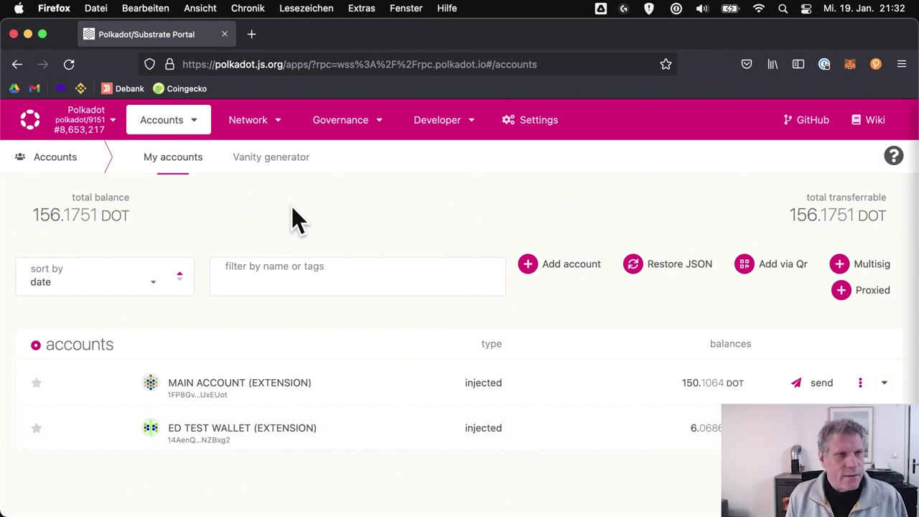
{"action": "left_click", "coordinate": [98, 125]}
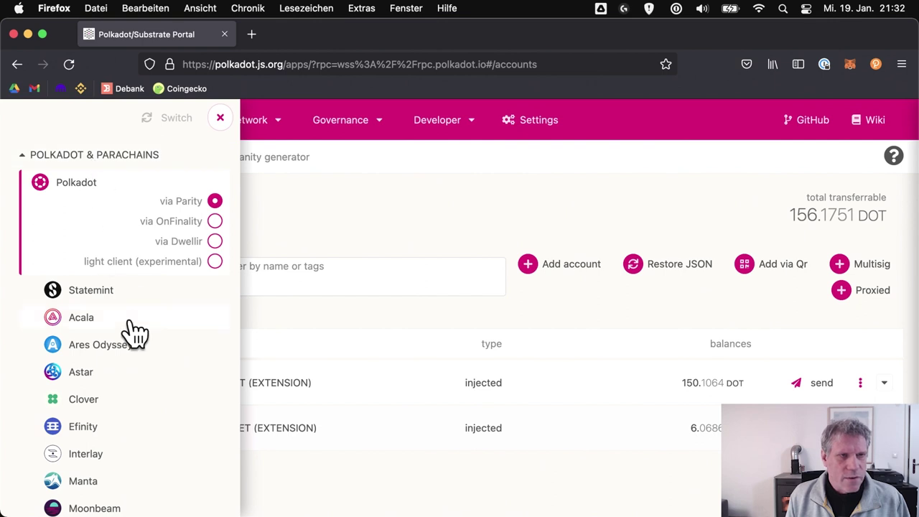
{"action": "scroll", "coordinate": [135, 332], "scroll_direction": "down", "scroll_amount": 1}
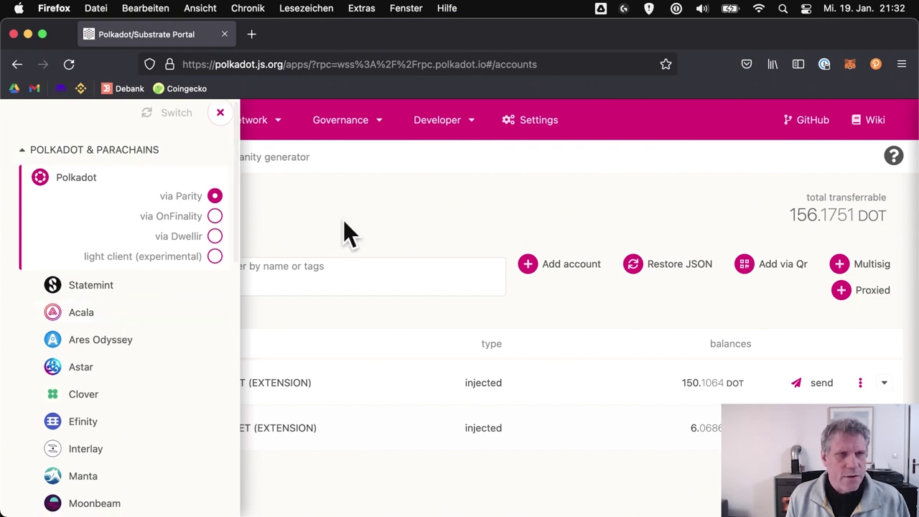
{"action": "left_click", "coordinate": [220, 113]}
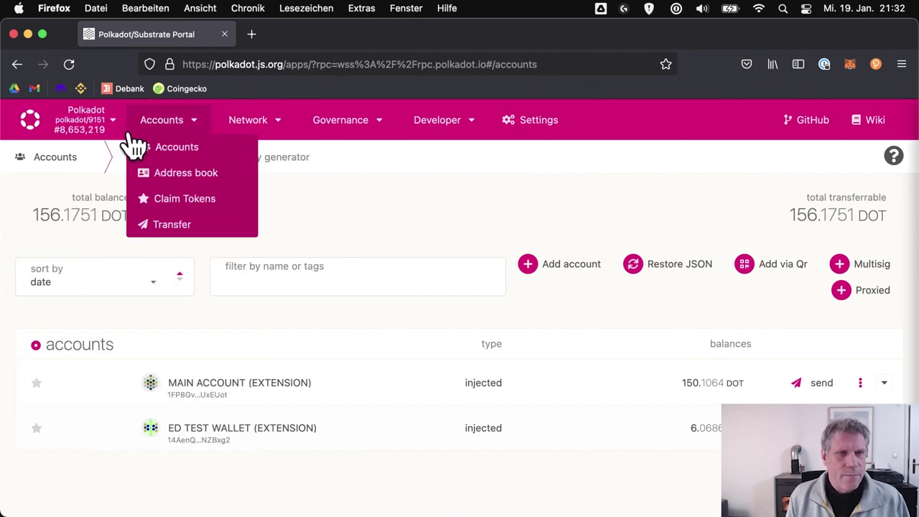
Switch the Polkadot/Substrate Portal from Polkadot to the Kusama relay chain via Parity
{"action": "left_click", "coordinate": [74, 119]}
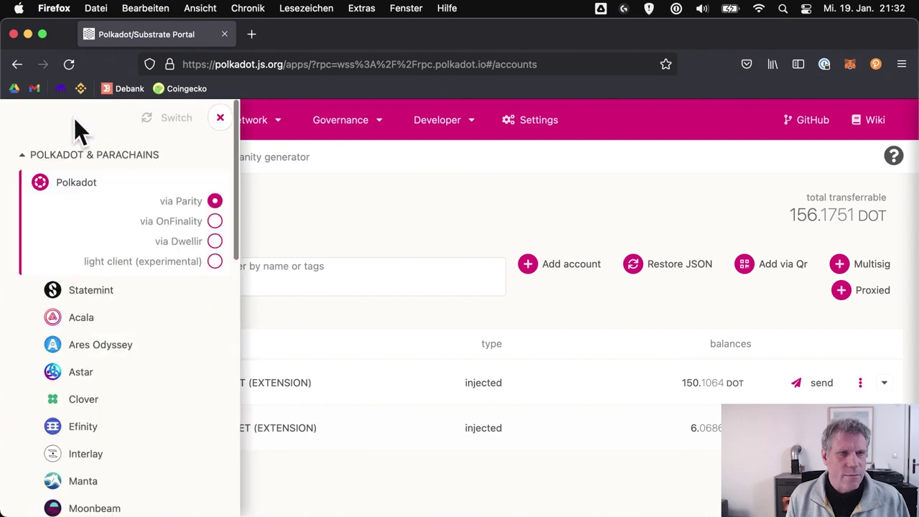
{"action": "scroll", "coordinate": [115, 313], "scroll_direction": "down", "scroll_amount": 15}
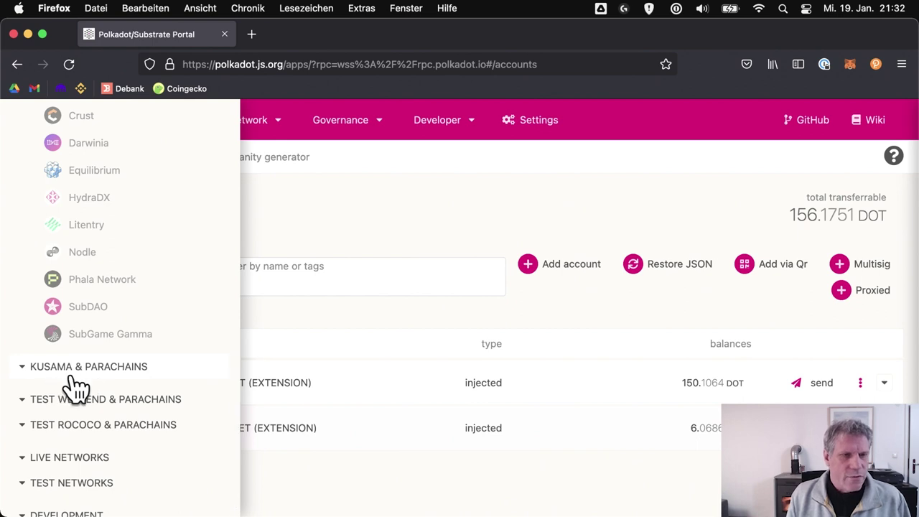
{"action": "left_click", "coordinate": [95, 371]}
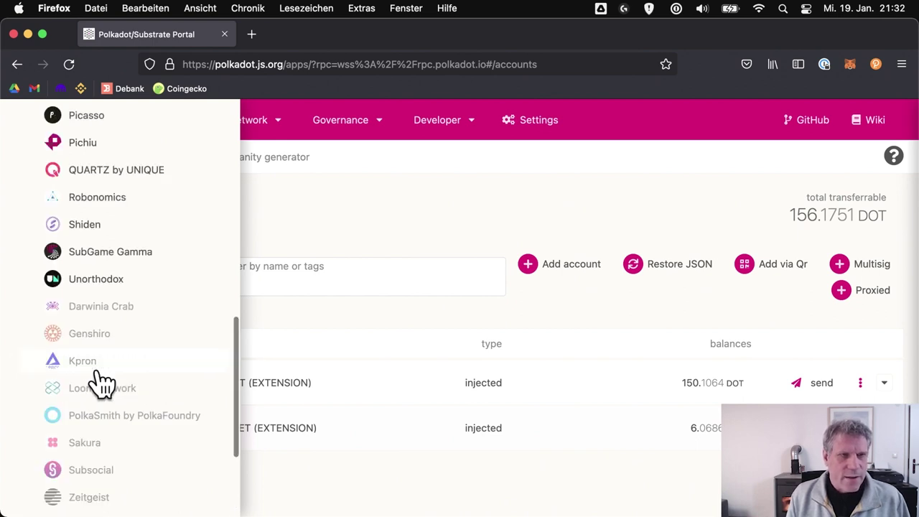
{"action": "scroll", "coordinate": [103, 383], "scroll_direction": "up", "scroll_amount": 5}
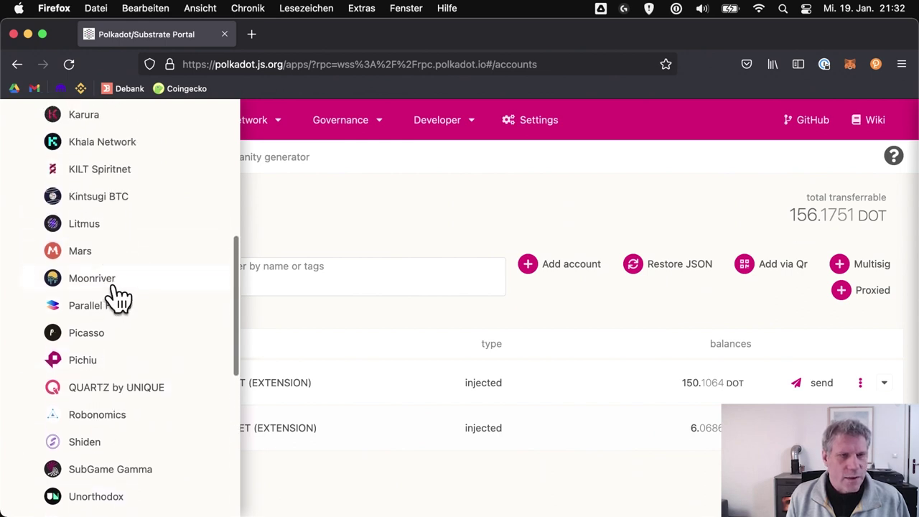
{"action": "scroll", "coordinate": [117, 298], "scroll_direction": "up", "scroll_amount": 2}
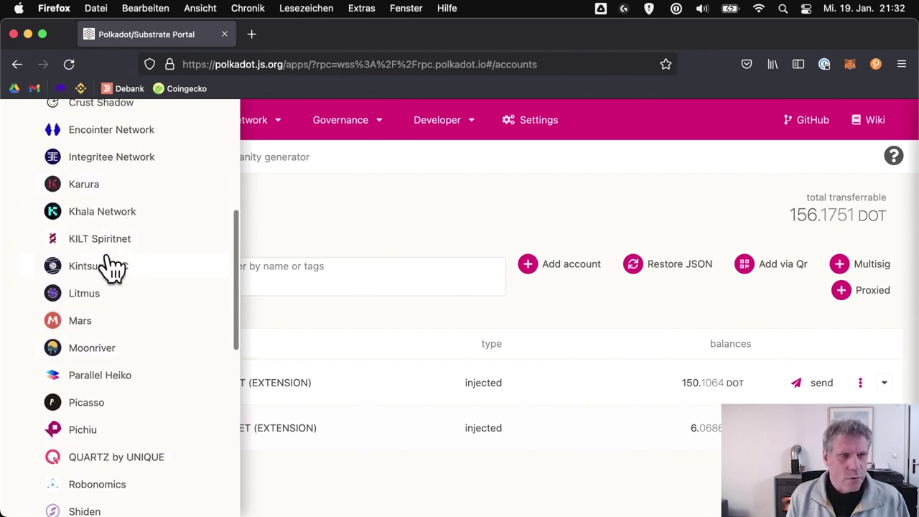
{"action": "scroll", "coordinate": [113, 266], "scroll_direction": "up", "scroll_amount": 5}
{"action": "scroll", "coordinate": [113, 266], "scroll_direction": "up", "scroll_amount": 4}
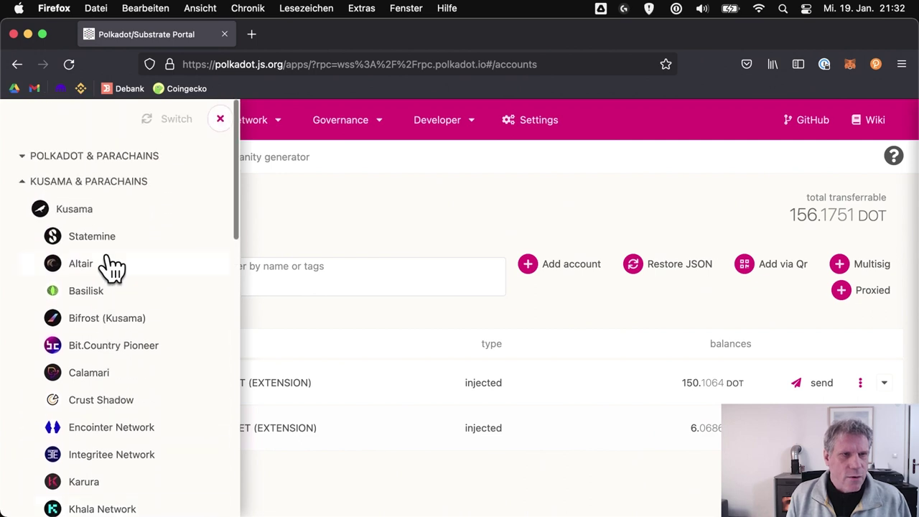
{"action": "left_click", "coordinate": [81, 215]}
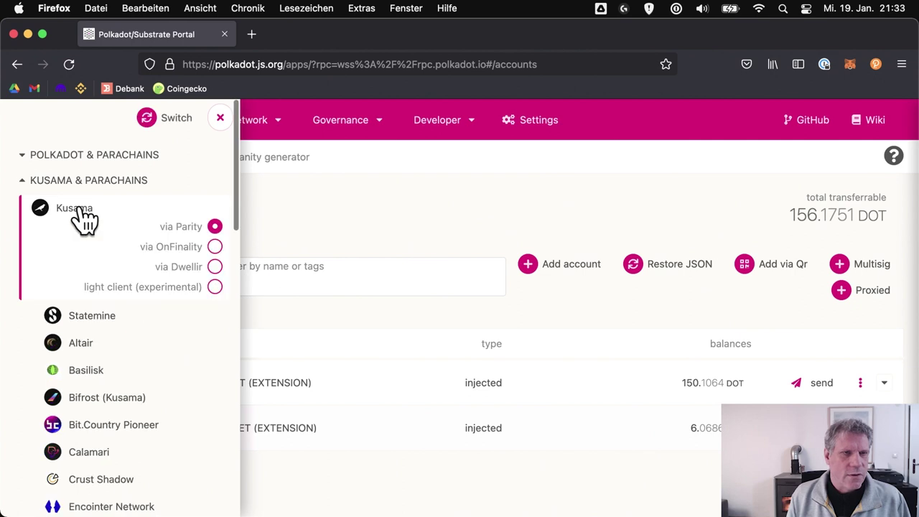
{"action": "left_click", "coordinate": [173, 119]}
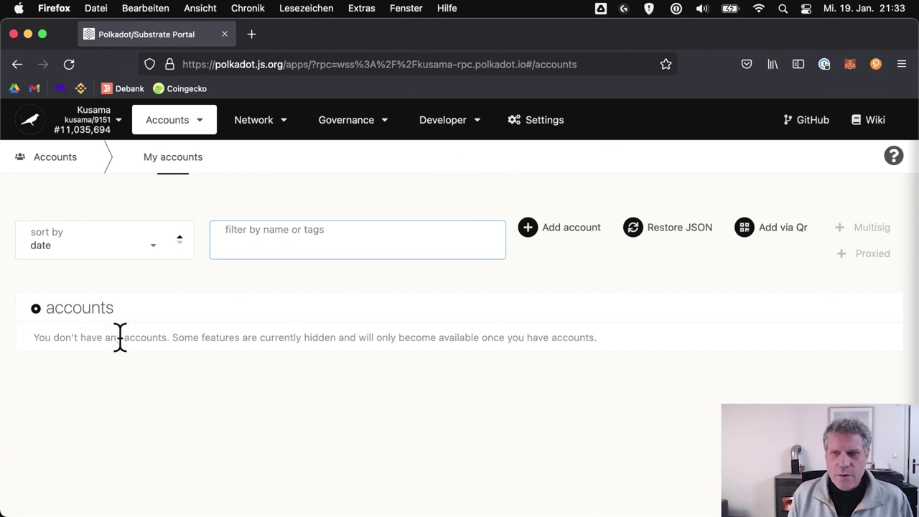
Open the account list of the Polkadot.js wallet extension
{"action": "left_click", "coordinate": [876, 64]}
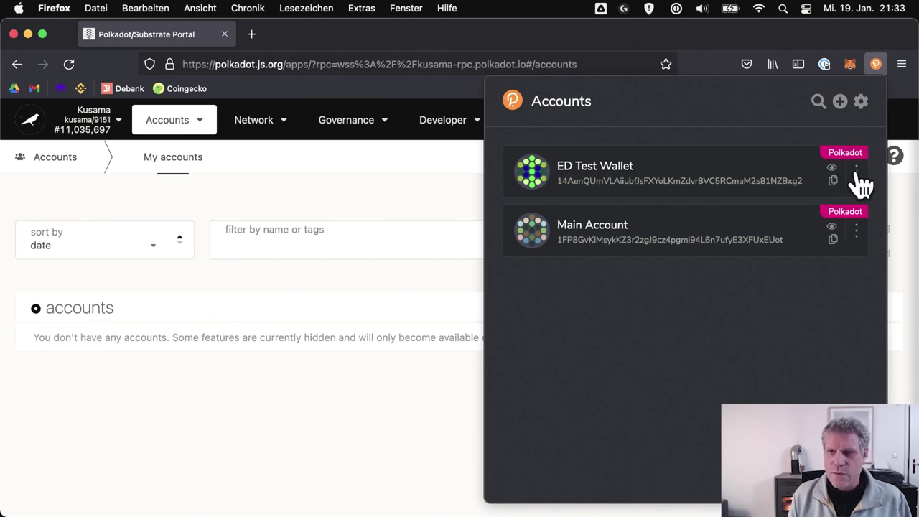
{"action": "left_click", "coordinate": [857, 232]}
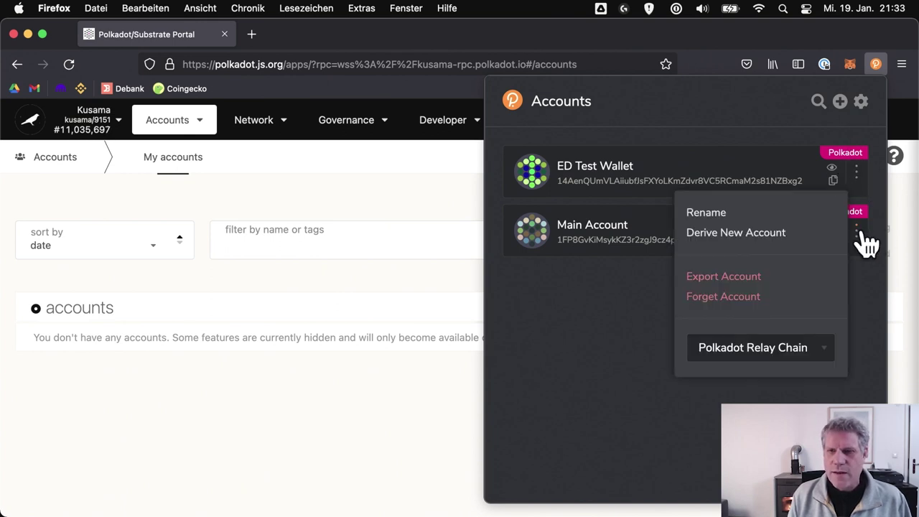
{"action": "left_click", "coordinate": [826, 349]}
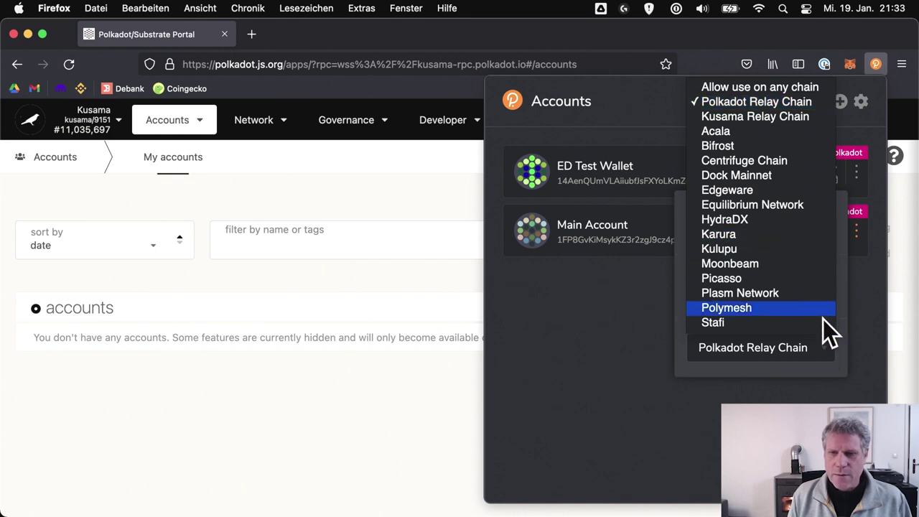
{"action": "left_click", "coordinate": [866, 314]}
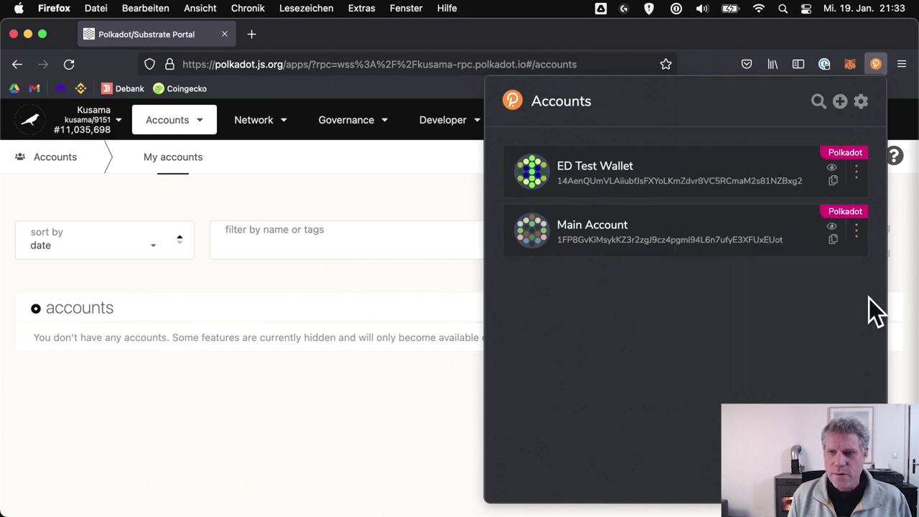
Set the chain of Main Account in the wallet extension to Kusama Relay Chain
{"action": "left_click", "coordinate": [856, 230]}
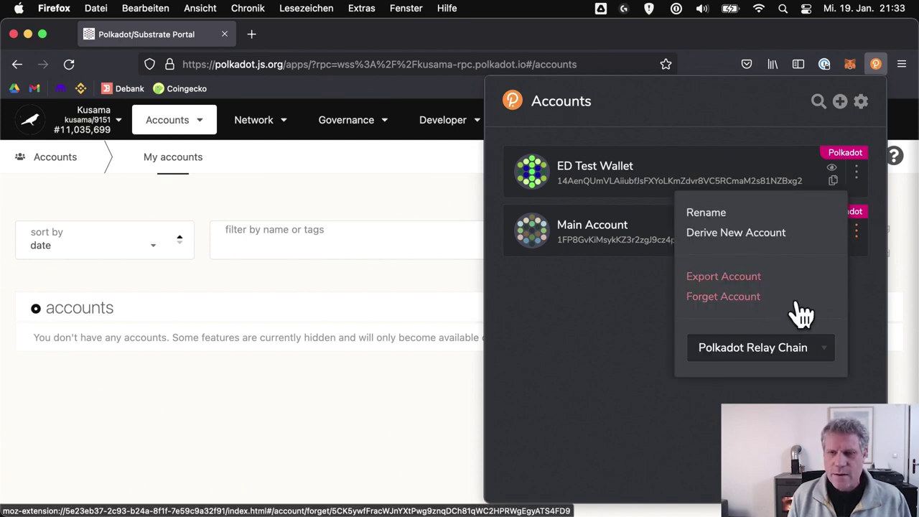
{"action": "left_click", "coordinate": [799, 359]}
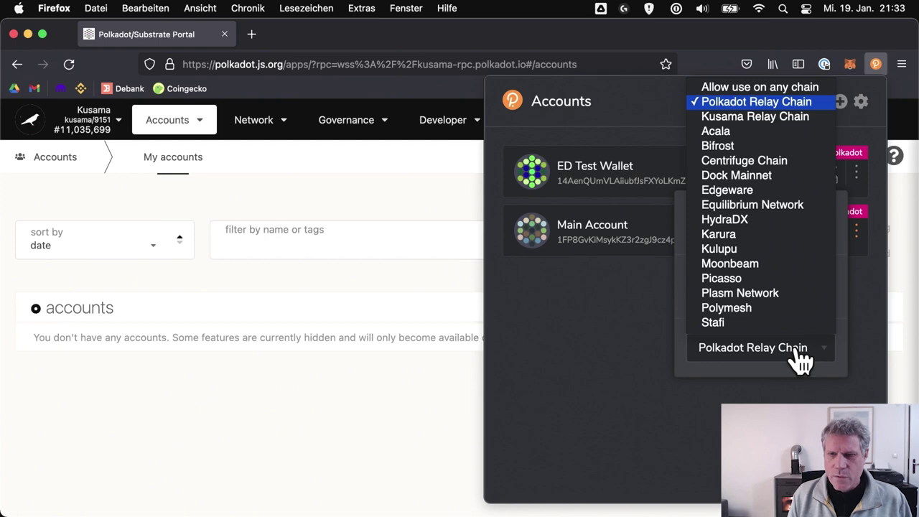
{"action": "left_click", "coordinate": [804, 122]}
Set ED Test Wallet to Kusama Relay Chain in the extension, close it and reload the portal's accounts page
{"action": "left_click", "coordinate": [857, 231]}
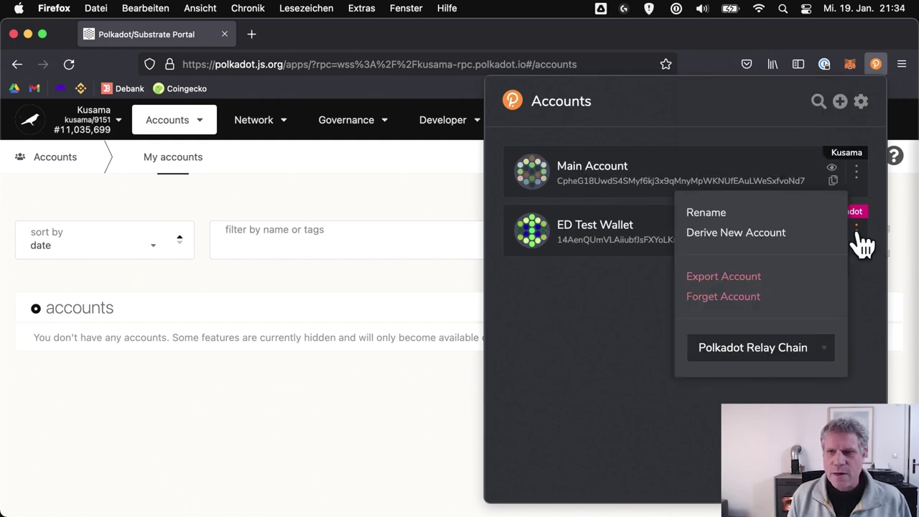
{"action": "left_click", "coordinate": [814, 352]}
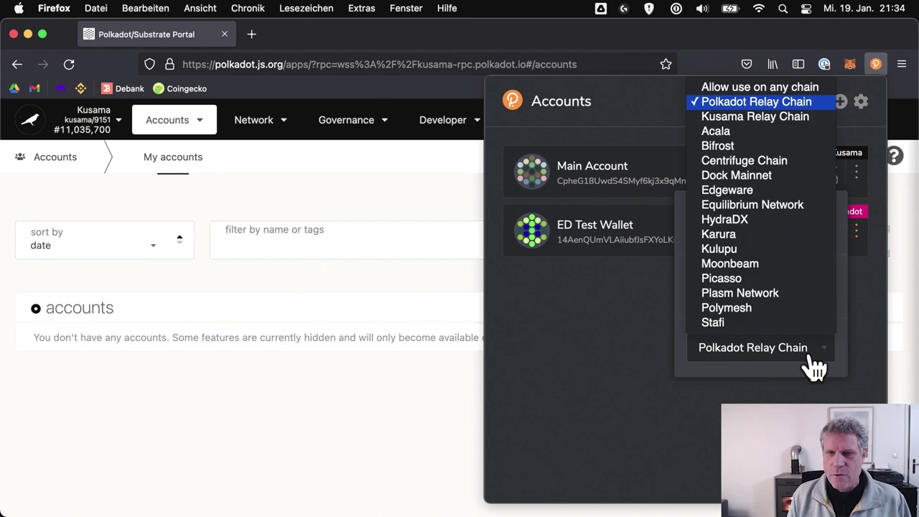
{"action": "left_click", "coordinate": [797, 120]}
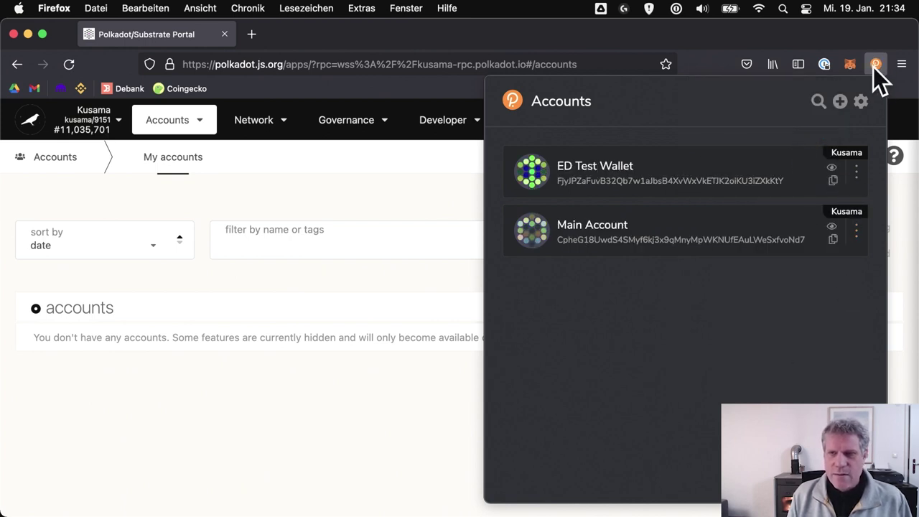
{"action": "left_click", "coordinate": [343, 418]}
{"action": "key", "text": "super+r"}
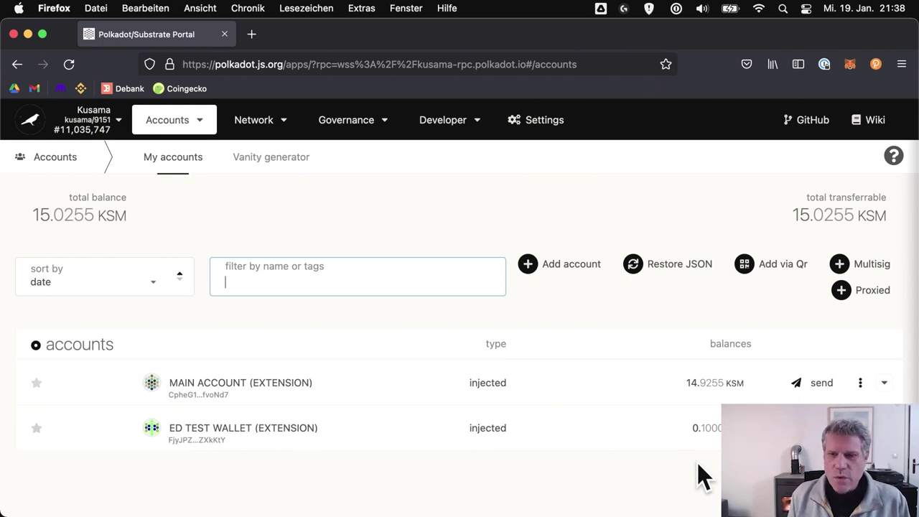
Look at the form for sending funds from ED Test Wallet and close it without sending
{"action": "left_click", "coordinate": [822, 428]}
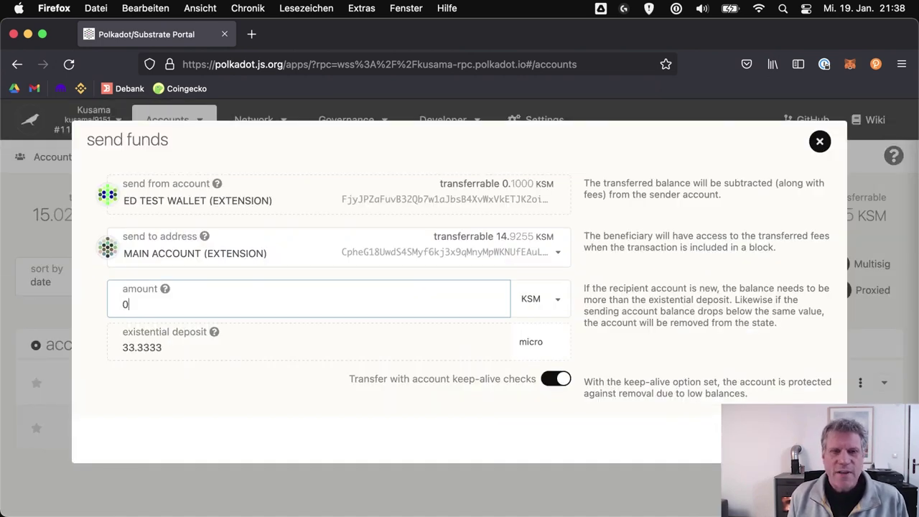
{"action": "left_click", "coordinate": [820, 141]}
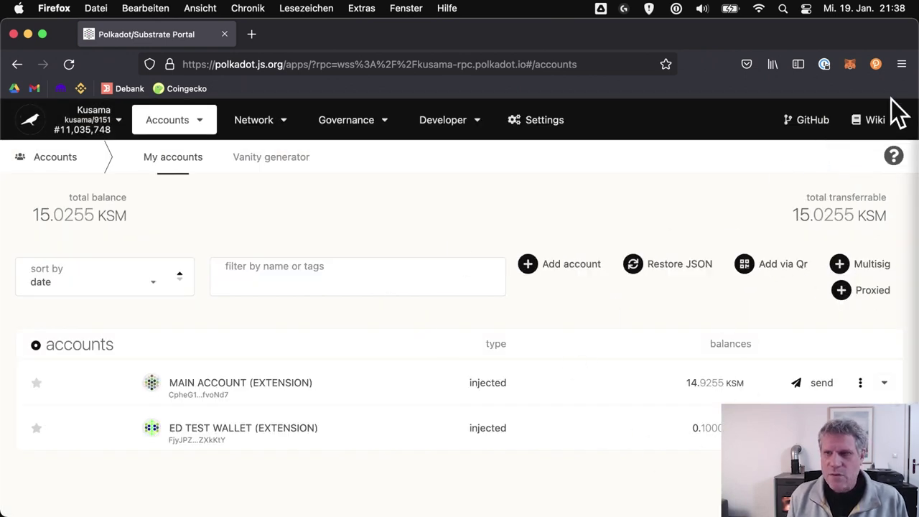
Check the selected network and the Main Account balance in MetaMask
{"action": "left_click", "coordinate": [853, 63]}
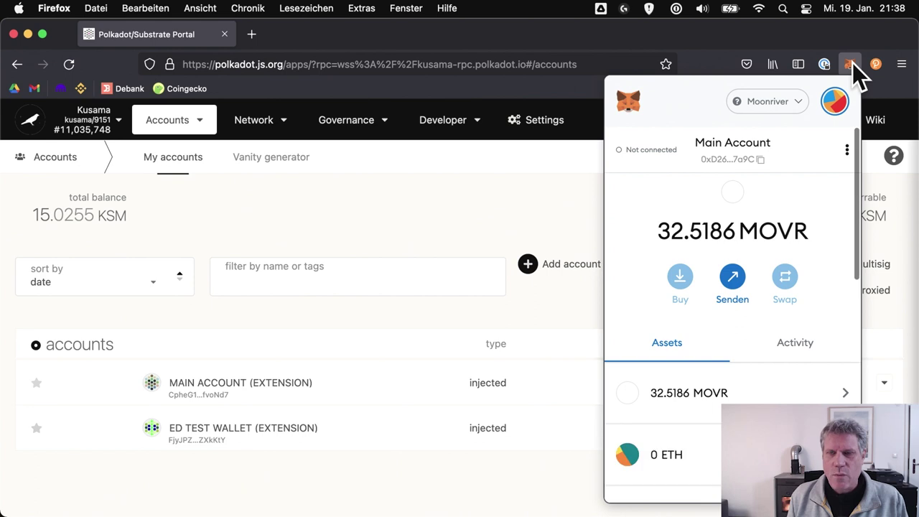
{"action": "left_click", "coordinate": [852, 62]}
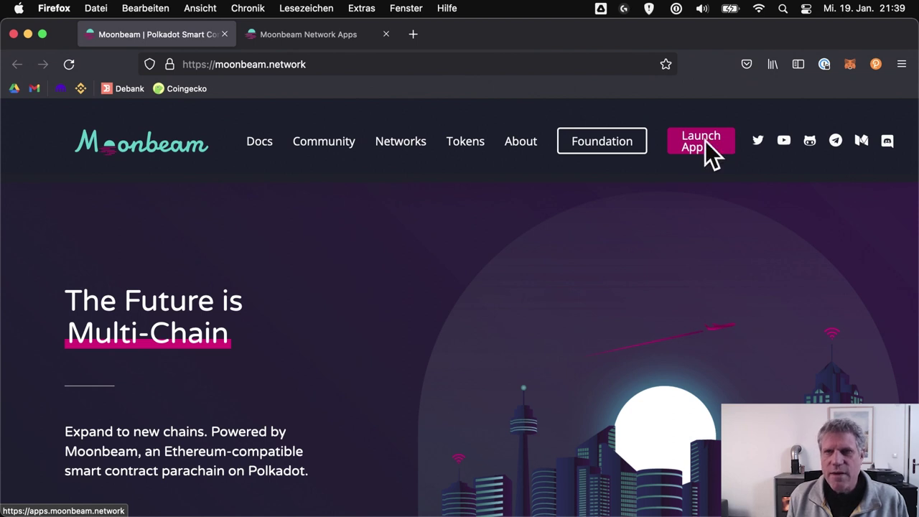
{"action": "left_click", "coordinate": [849, 64]}
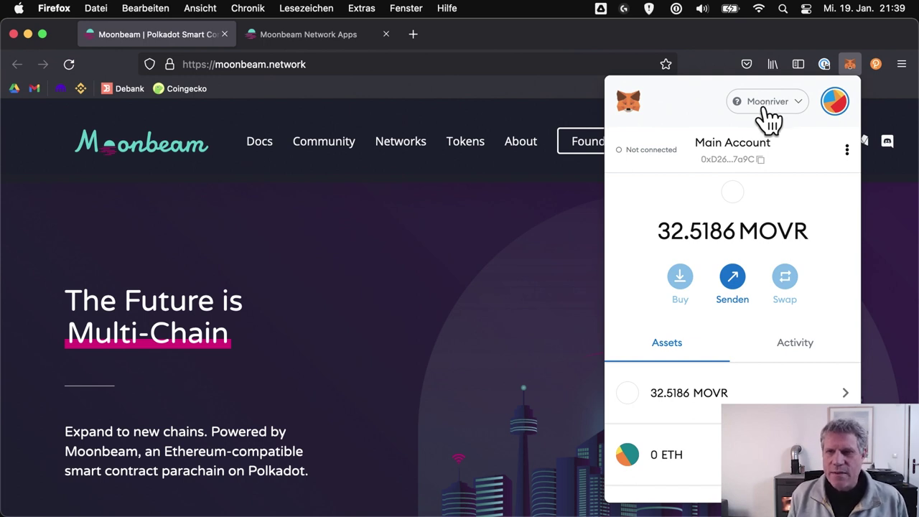
{"action": "left_click", "coordinate": [496, 189]}
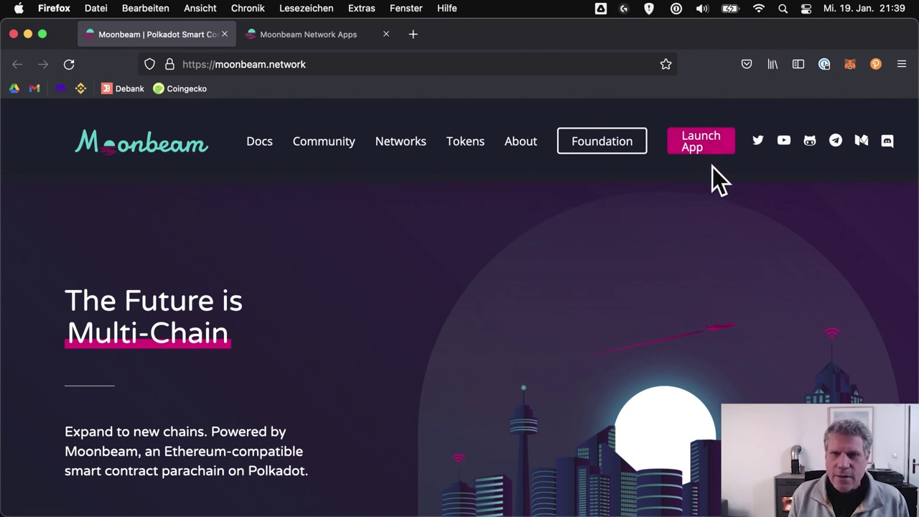
Launch the Moonbeam Network app and check on its Moonriver page whether MetaMask's Main Account is connected
{"action": "left_click", "coordinate": [706, 144]}
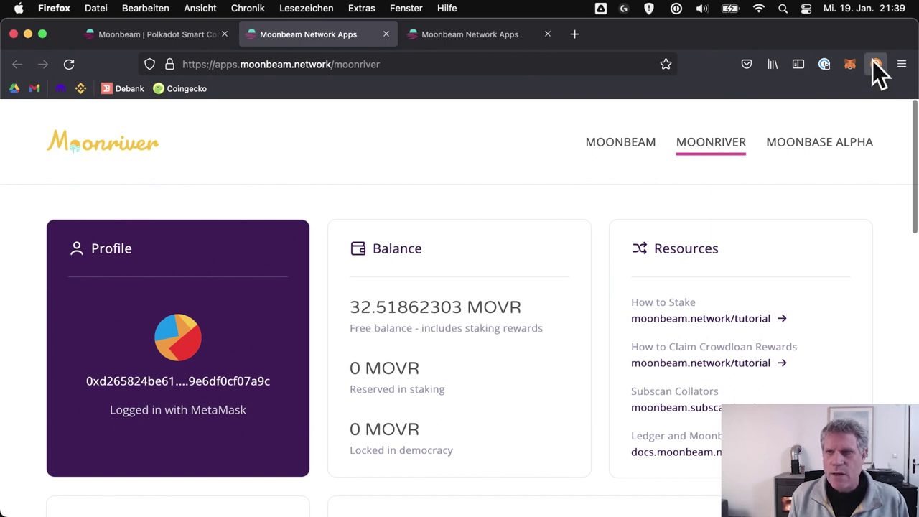
{"action": "left_click", "coordinate": [850, 64]}
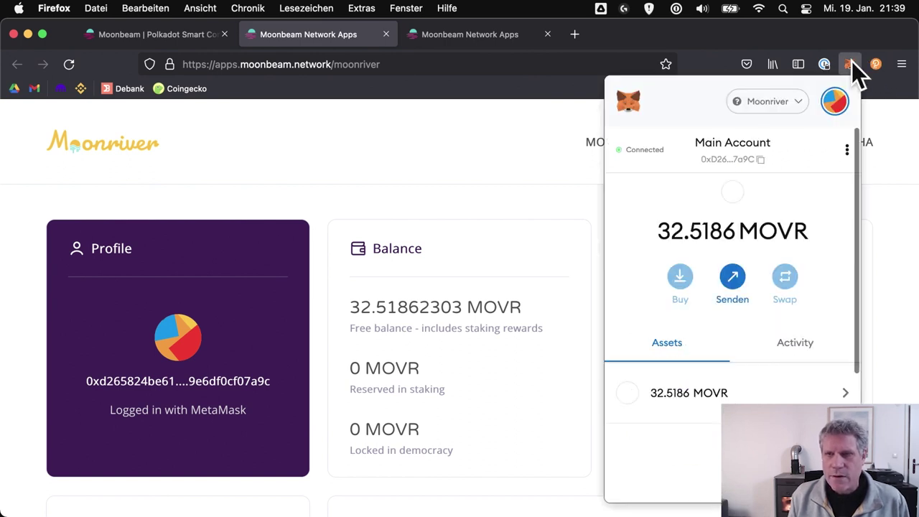
{"action": "left_click", "coordinate": [577, 179]}
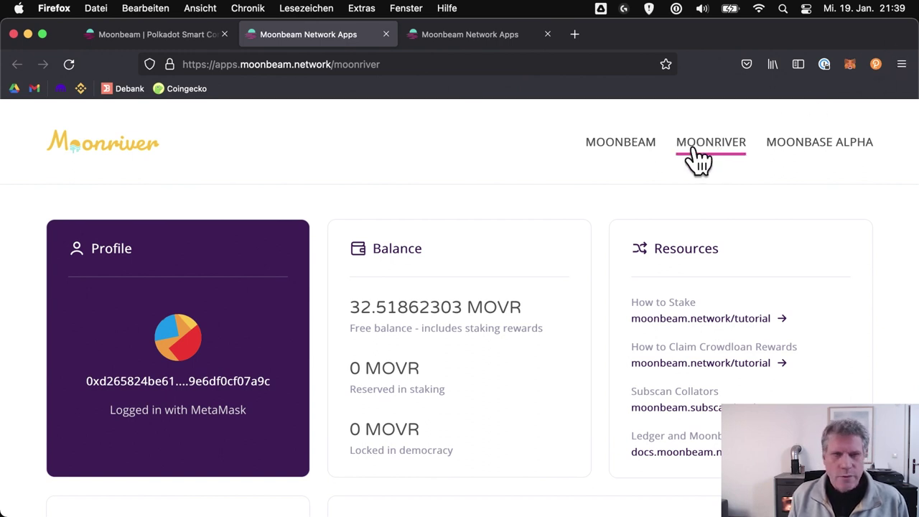
Examine the xcKSM and xcRMRK entries under Cross Chain Assets (XC-20s) on the Moonriver page
{"action": "scroll", "coordinate": [531, 292], "scroll_direction": "down", "scroll_amount": 5}
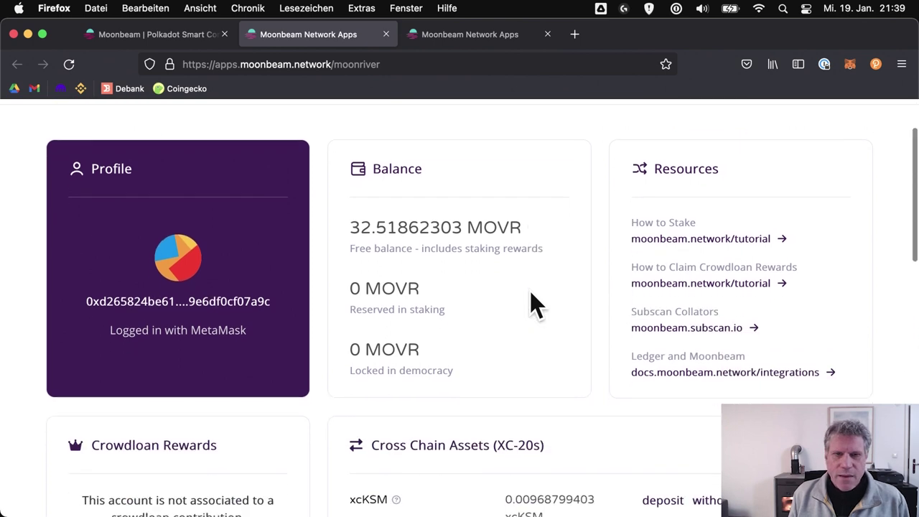
{"action": "scroll", "coordinate": [530, 291], "scroll_direction": "down", "scroll_amount": 5}
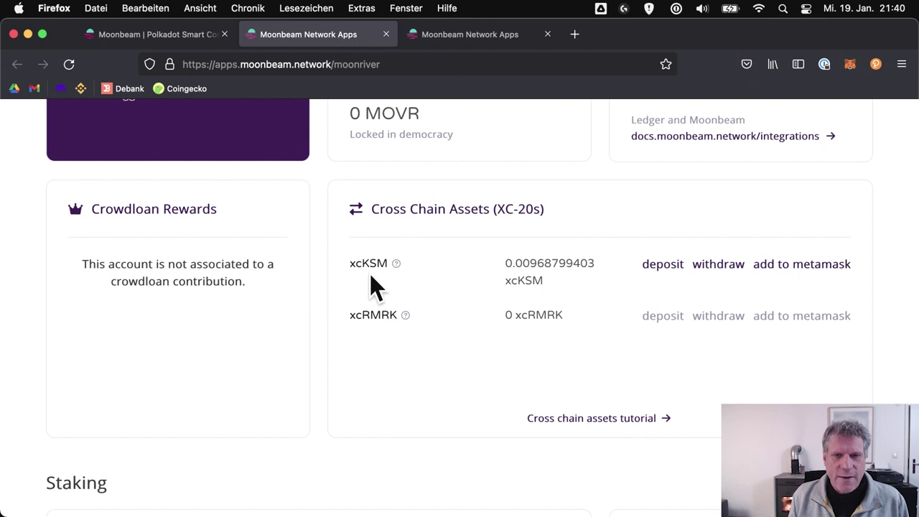
{"action": "mouse_move", "coordinate": [359, 326]}
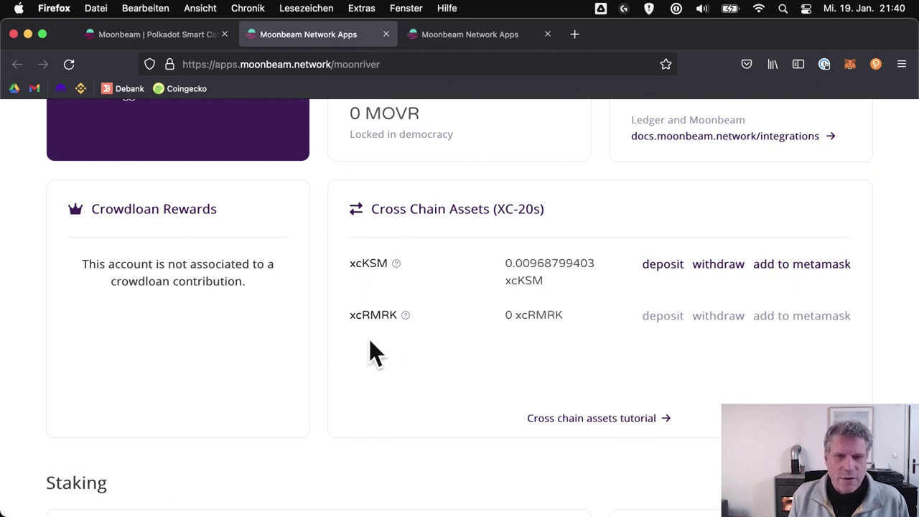